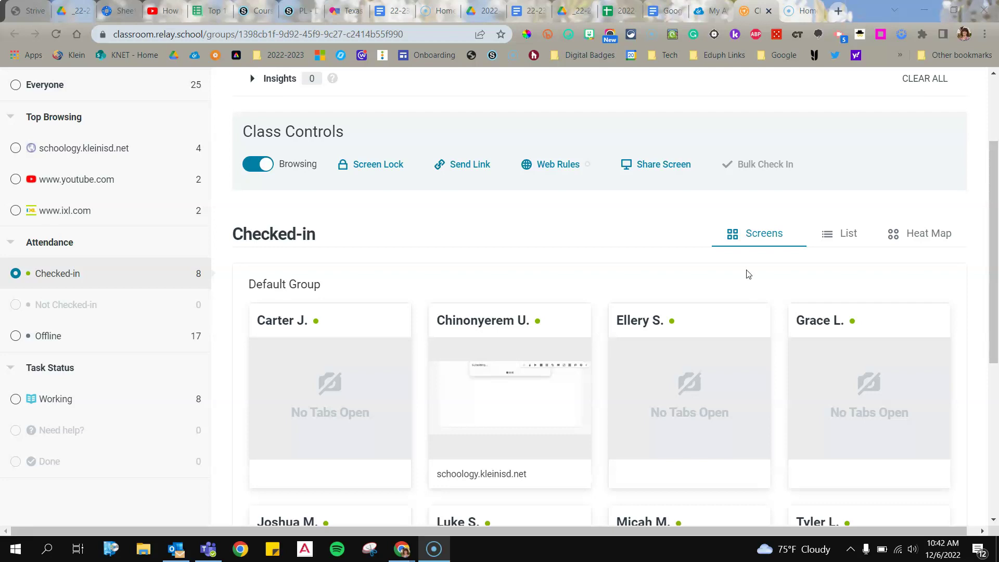
scroll(599, 255, up, 4)
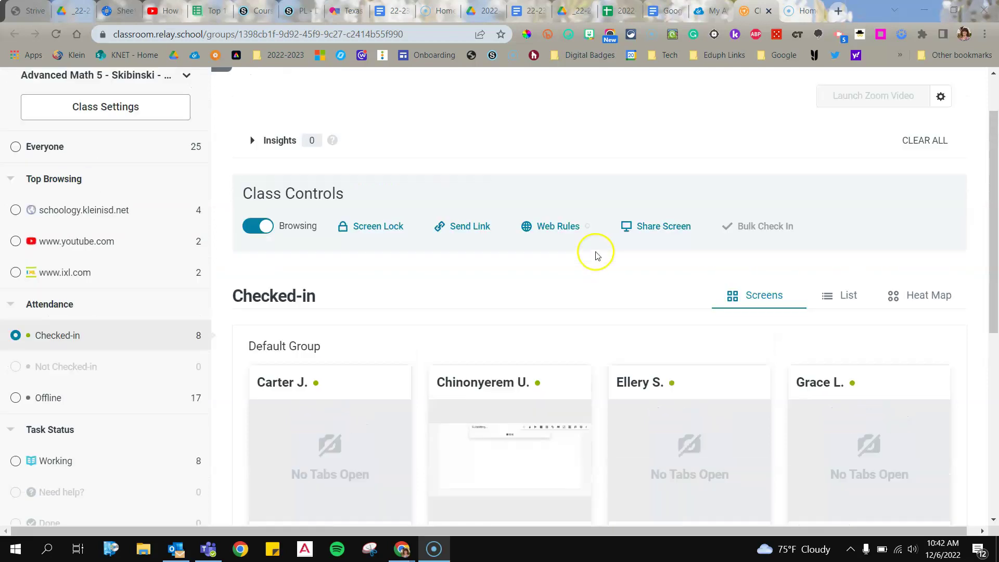
scroll(600, 255, down, 3)
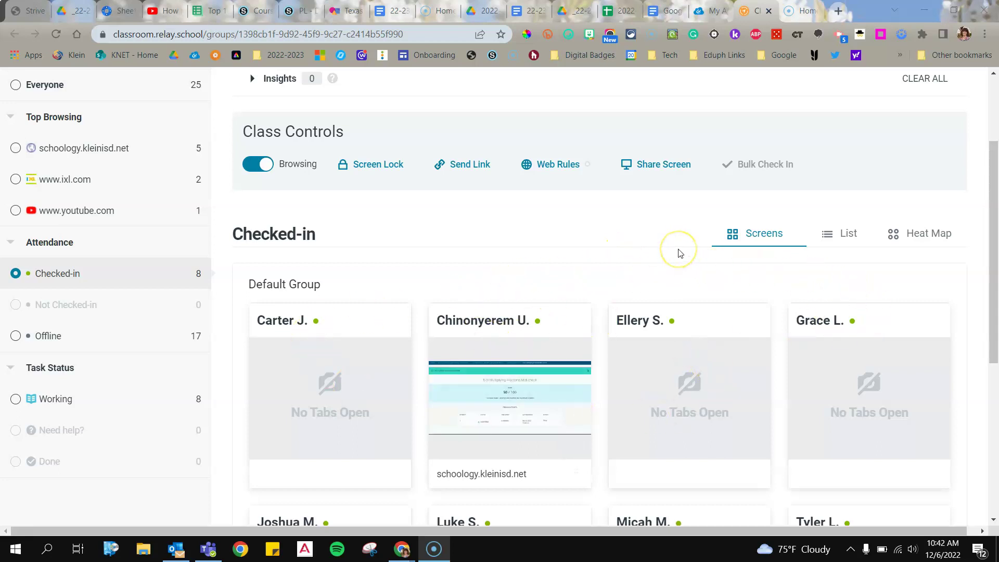
scroll(677, 252, down, 1)
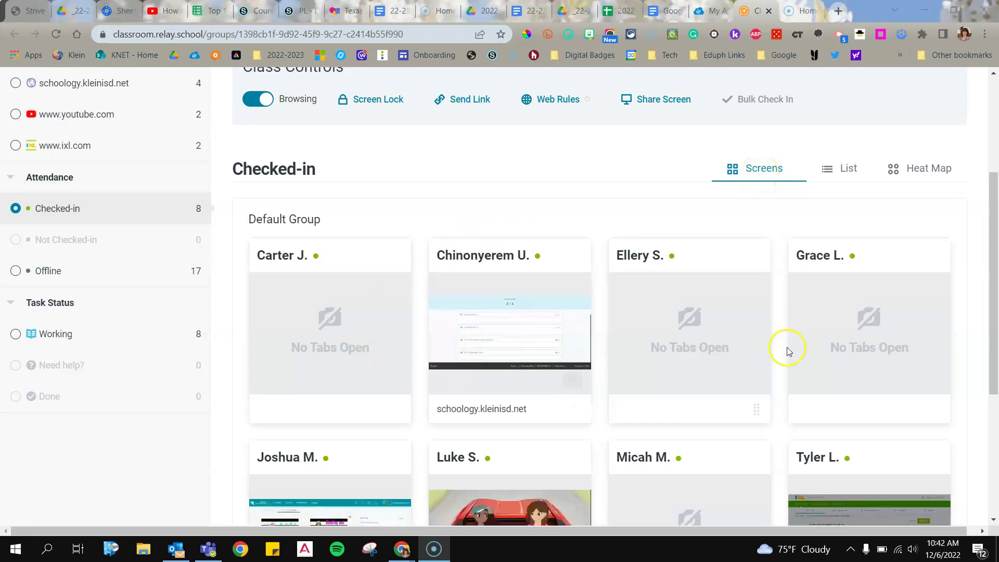
scroll(787, 350, down, 1)
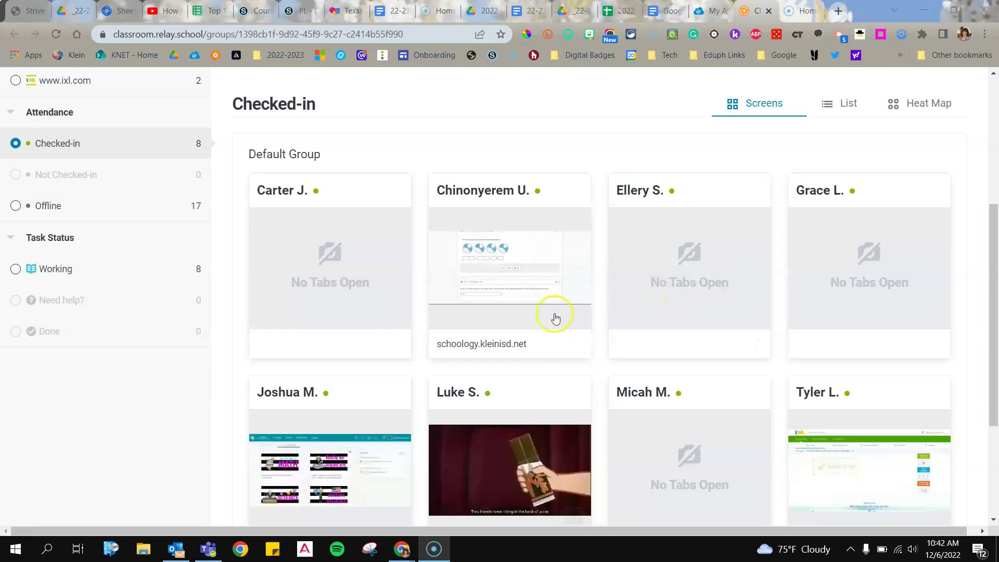
scroll(742, 312, down, 2)
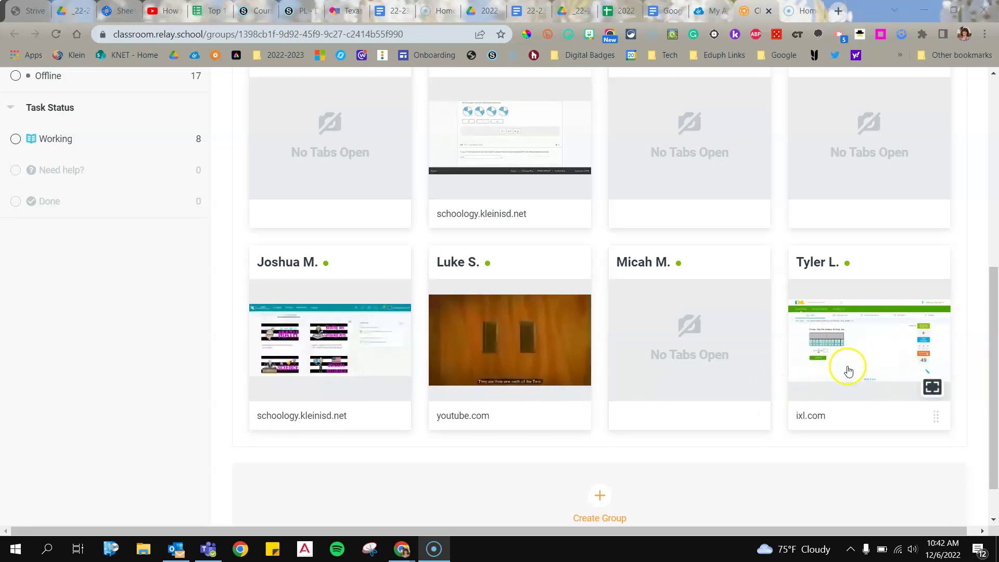
scroll(859, 367, up, 3)
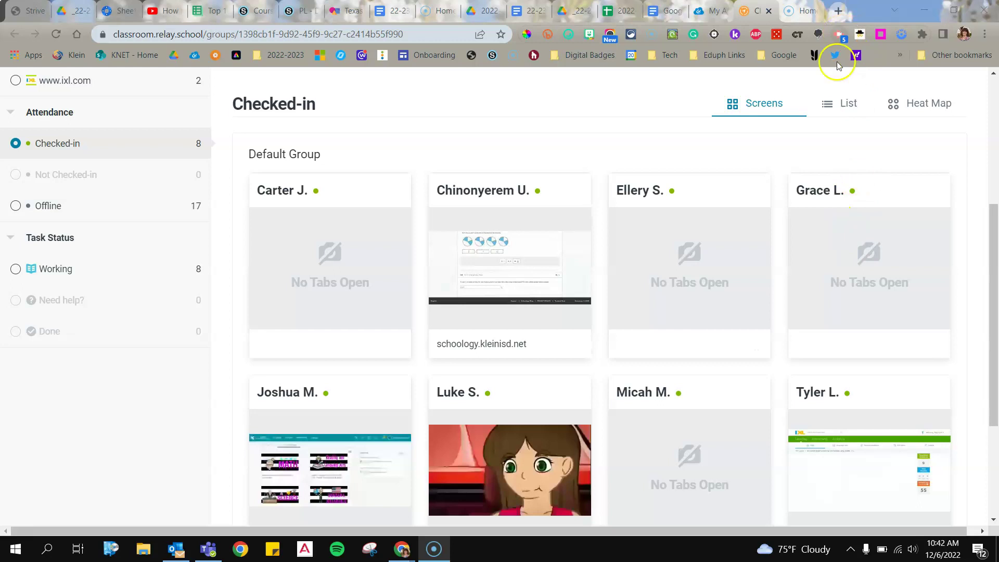
- View the eight checked-in students as a table, then as a heat map of initials
click(846, 102)
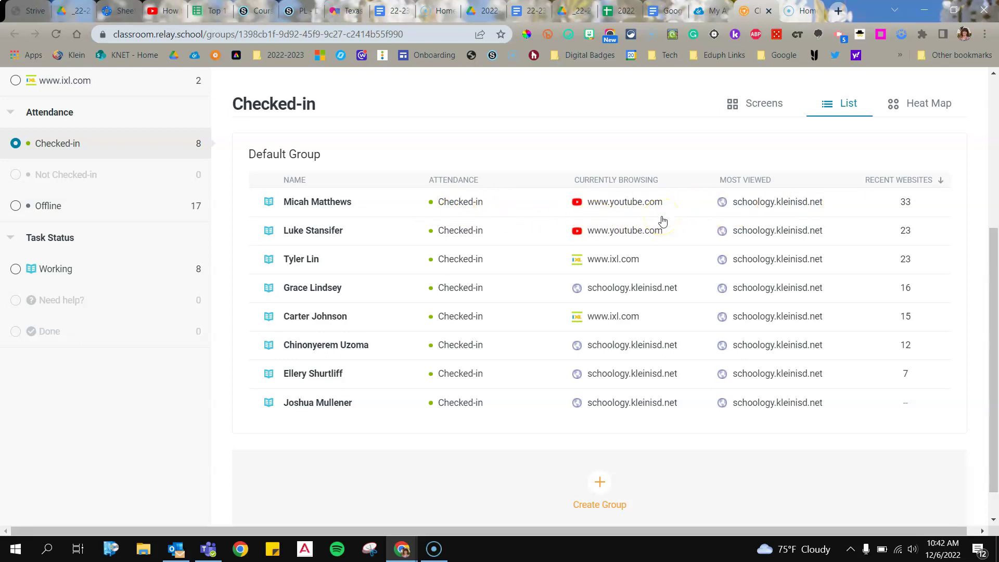
click(927, 103)
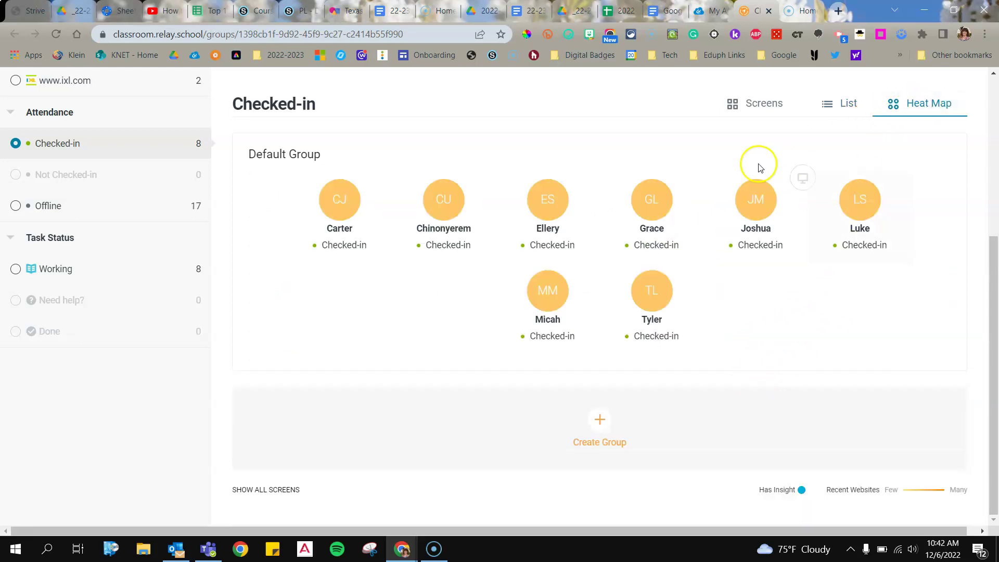
mouse_move(652, 200)
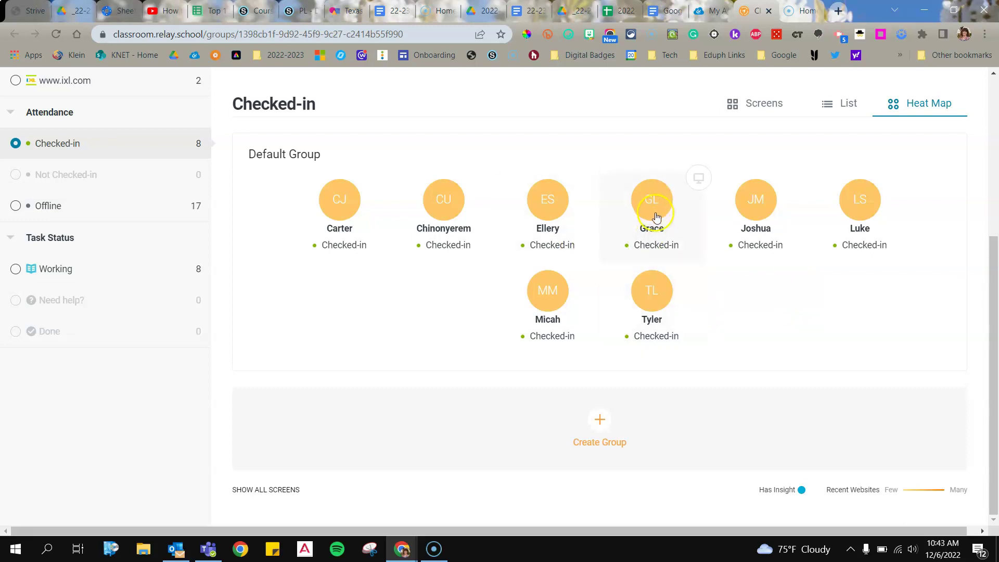
scroll(703, 281, up, 1)
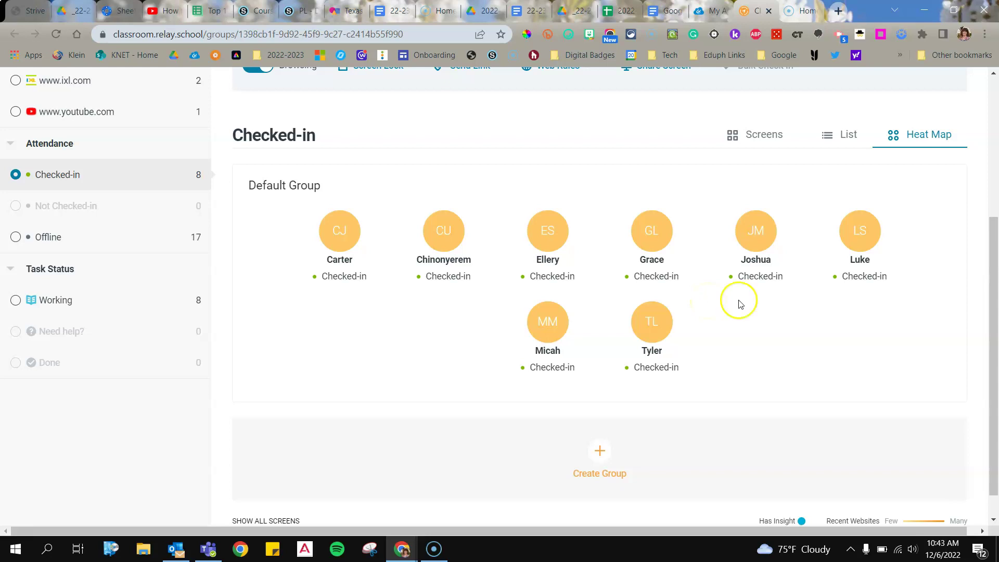
- Return to Screens view and reload to refresh the students' live site thumbnails
click(751, 139)
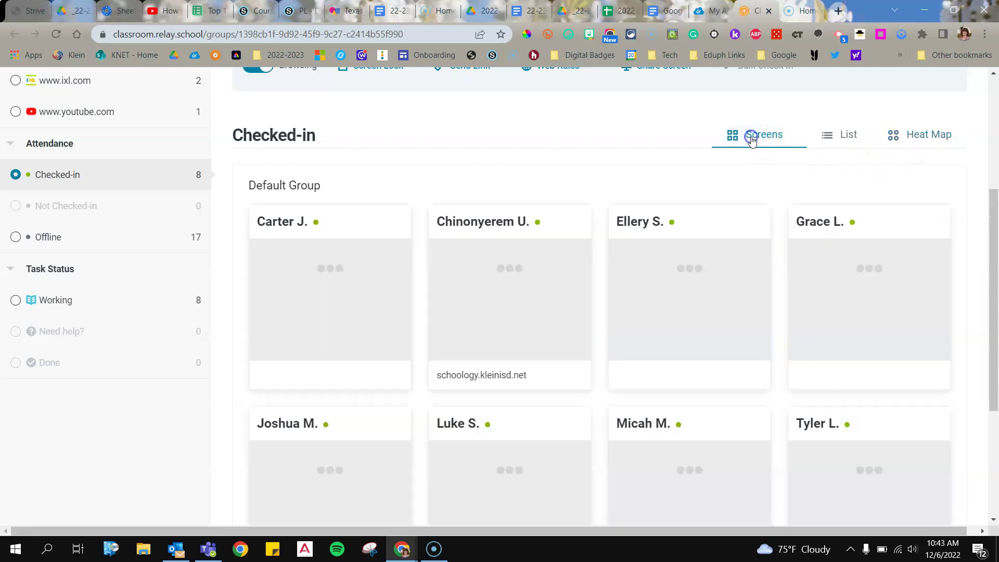
click(57, 35)
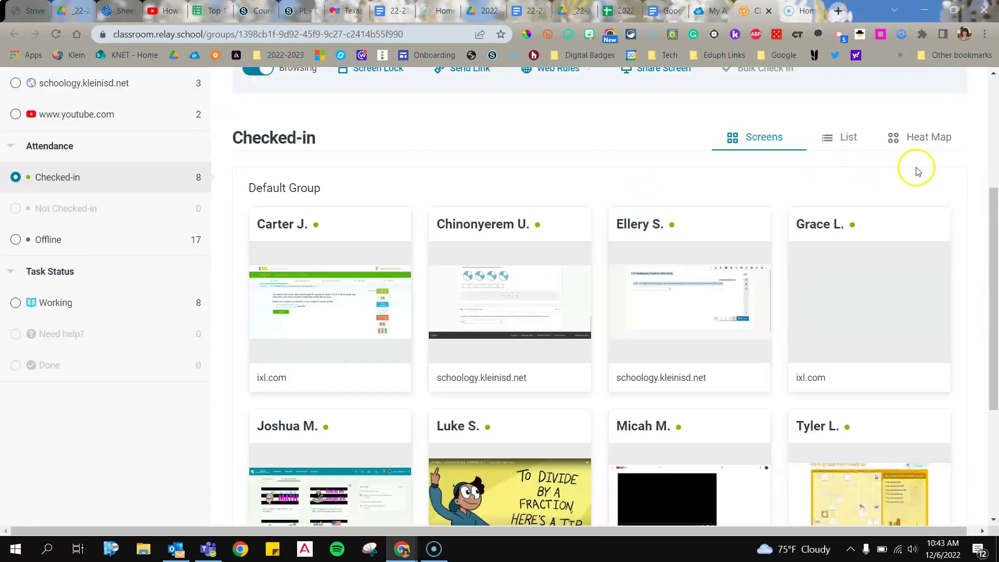
scroll(773, 153, up, 1)
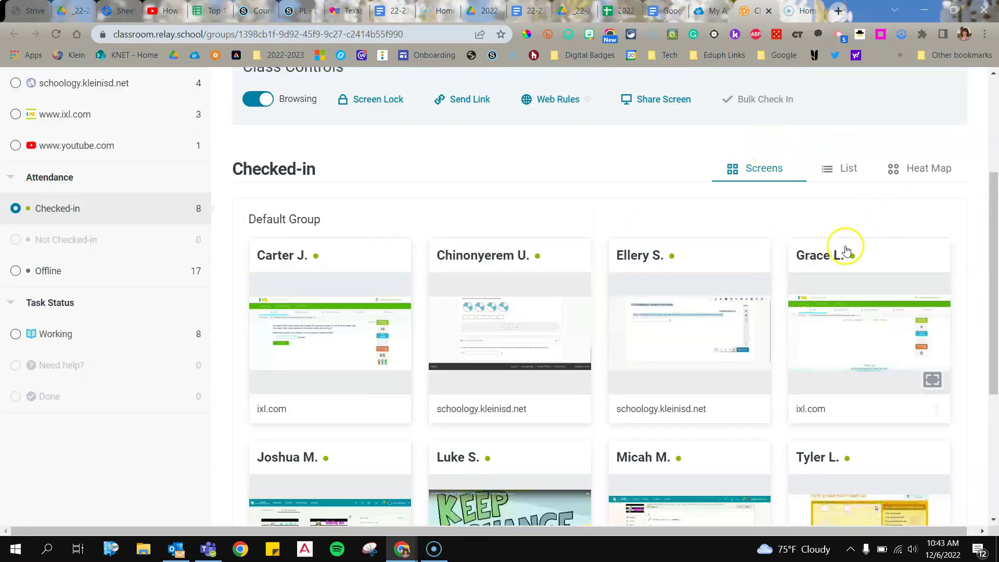
scroll(847, 250, down, 2)
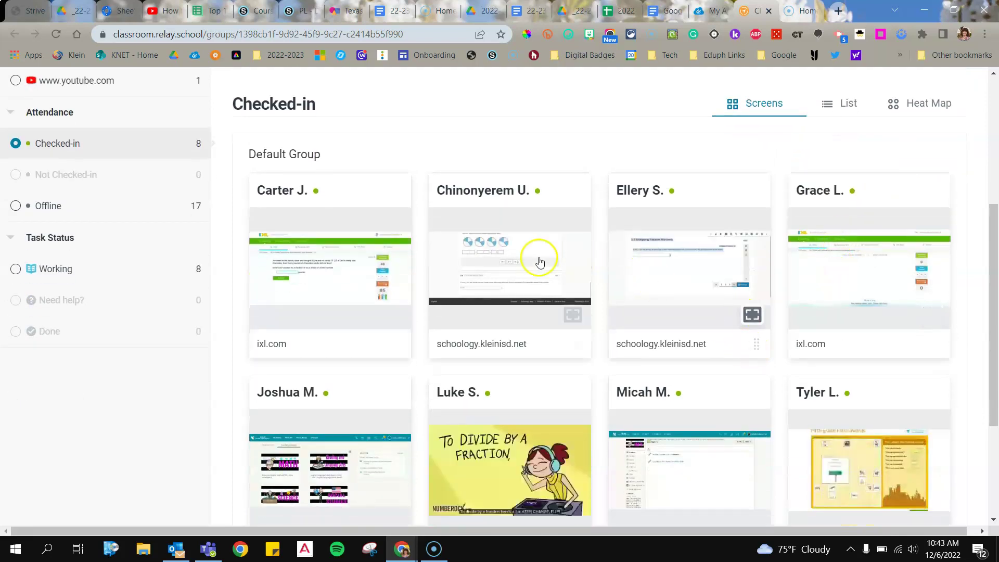